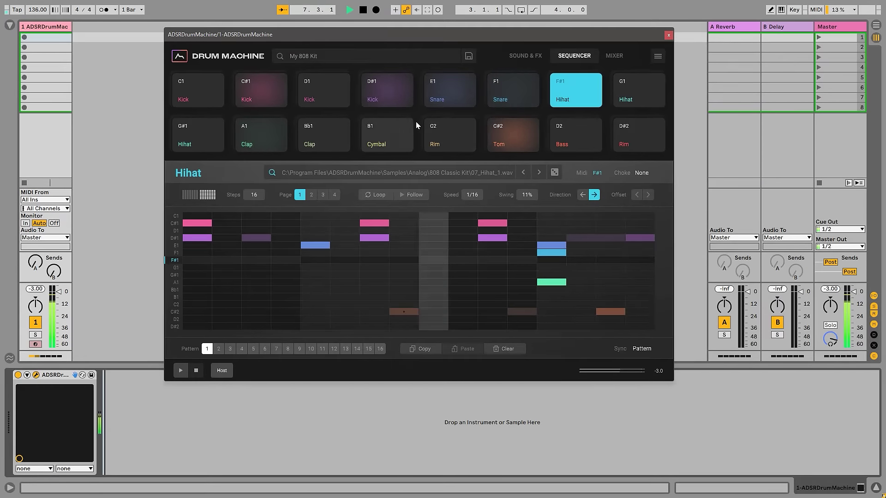
- Add F#1 hihat hits on steps 1, 4, 7, 11, 13, 14 and 16 of the sequencer grid
click(612, 56)
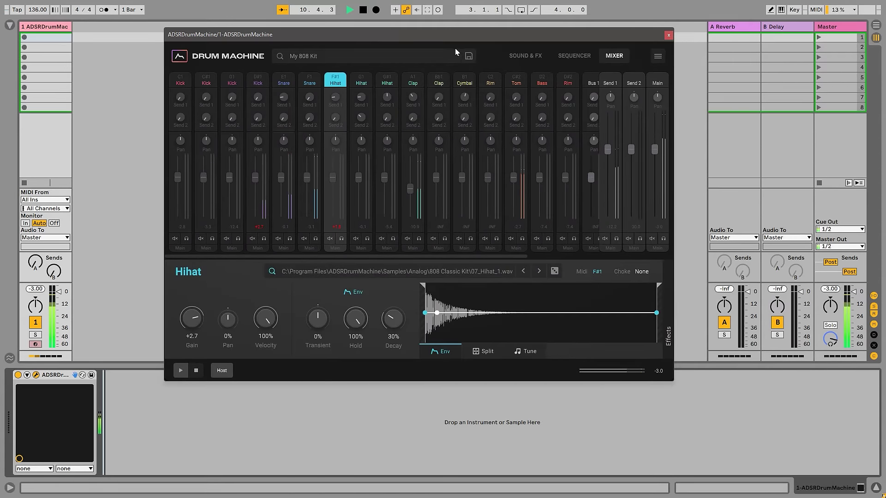
click(576, 56)
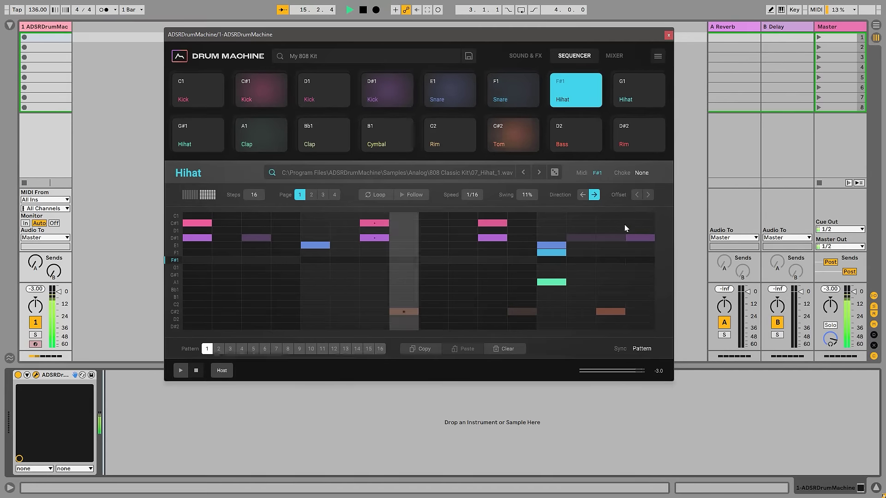
click(203, 260)
click(285, 260)
click(382, 260)
click(499, 261)
click(551, 260)
click(581, 260)
click(631, 259)
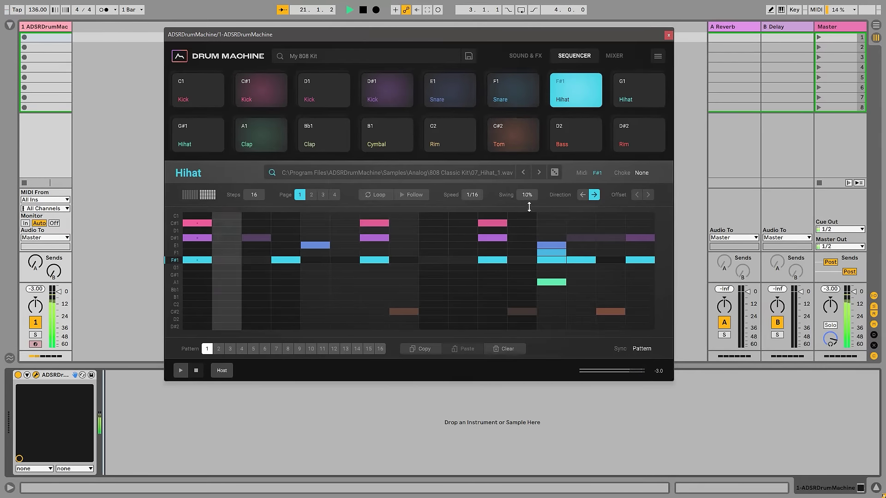
- Set the swing to 13% and try reverse playback on the F#1 hihat before restoring the forward direction
drag(526, 259, 534, 191)
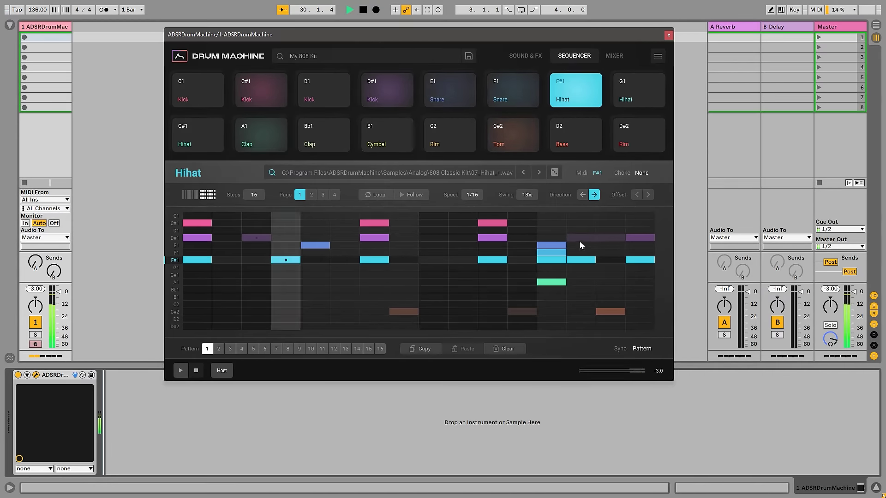
click(581, 194)
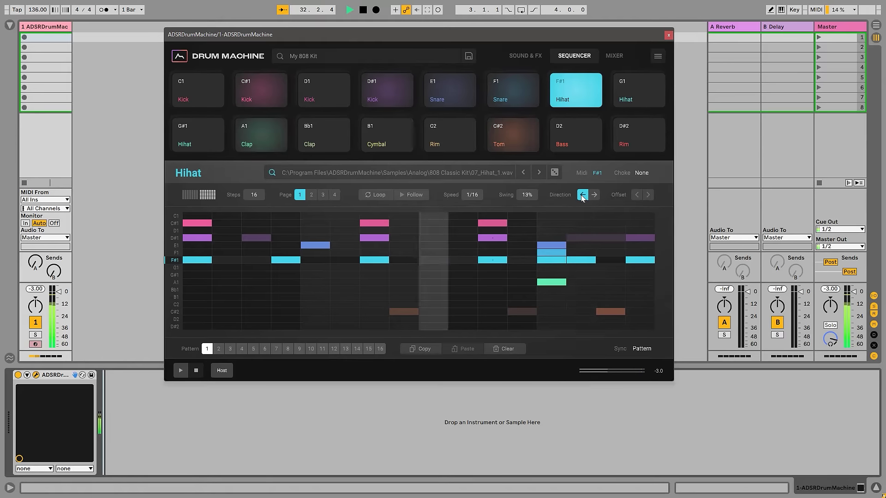
click(593, 194)
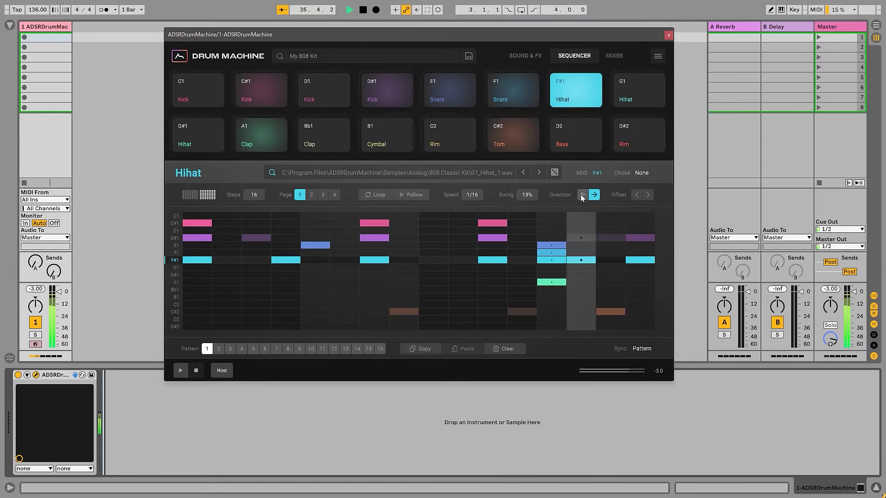
- Show the F#1 hihat alone as a 7-step lane and reshape its velocities: step 1 at 43, steps 4 and 6 raised, step 7 removed
click(190, 194)
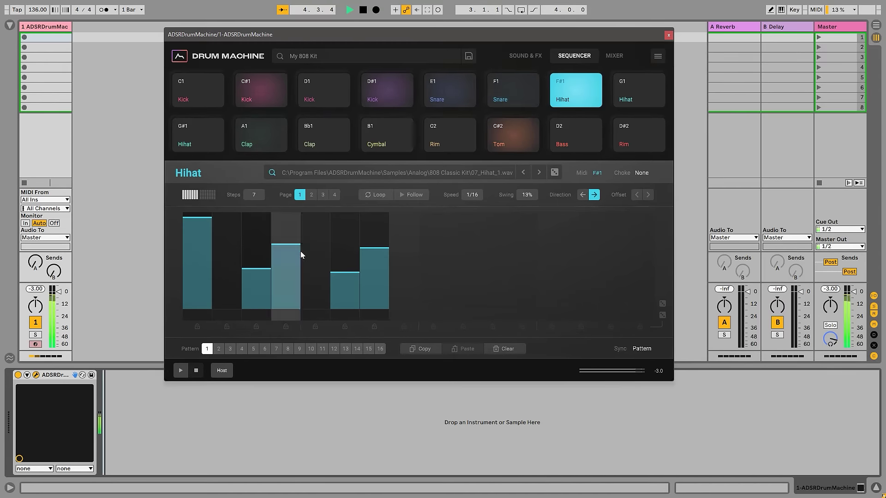
click(284, 261)
drag(201, 244, 203, 240)
drag(273, 225, 273, 222)
mouse_move(193, 254)
mouse_down()
mouse_move(193, 262)
mouse_move(234, 272)
mouse_up()
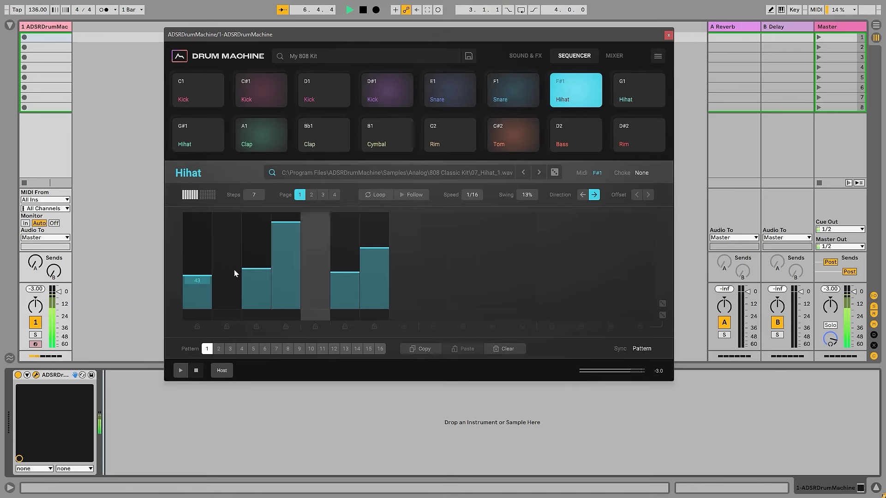
drag(365, 269, 392, 318)
drag(351, 270, 348, 260)
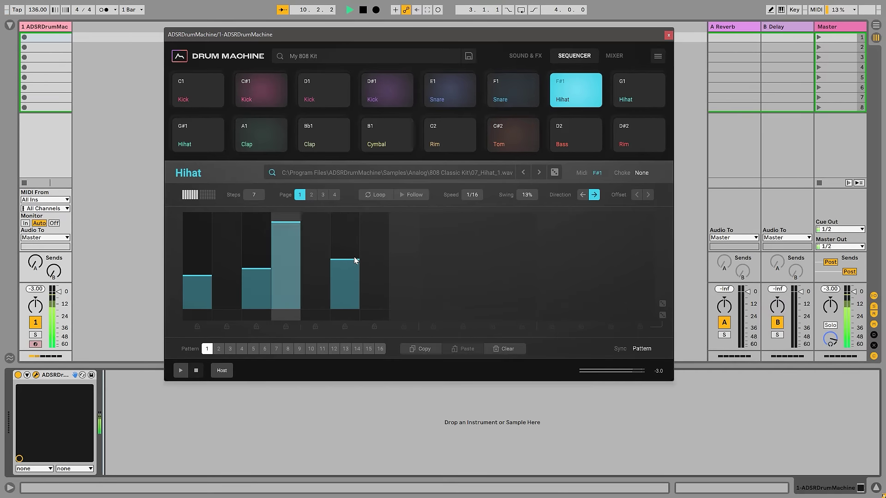
- Set the F#1 hihat sequence to play in reverse and stop playback
click(581, 195)
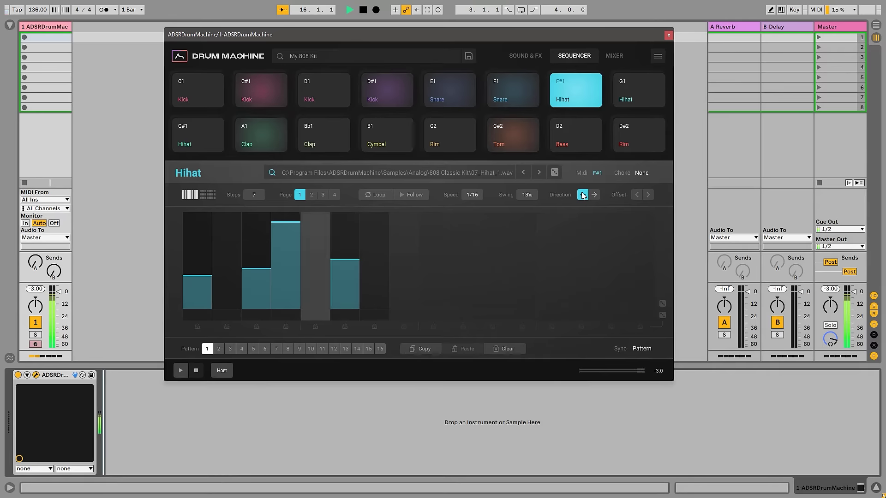
key(space)
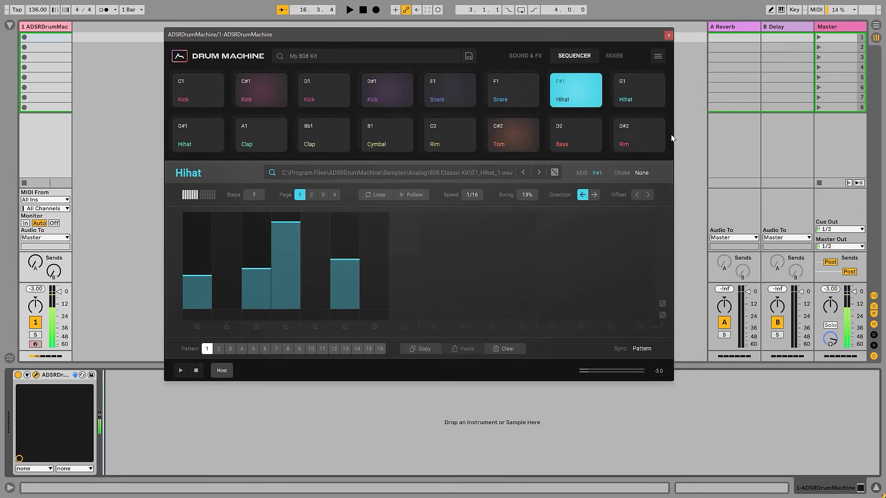
- Give the G1 hihat a 6-step sequence with hits on steps 1, 3 and 5, step 1 at 59 and step 3 loudest
click(652, 90)
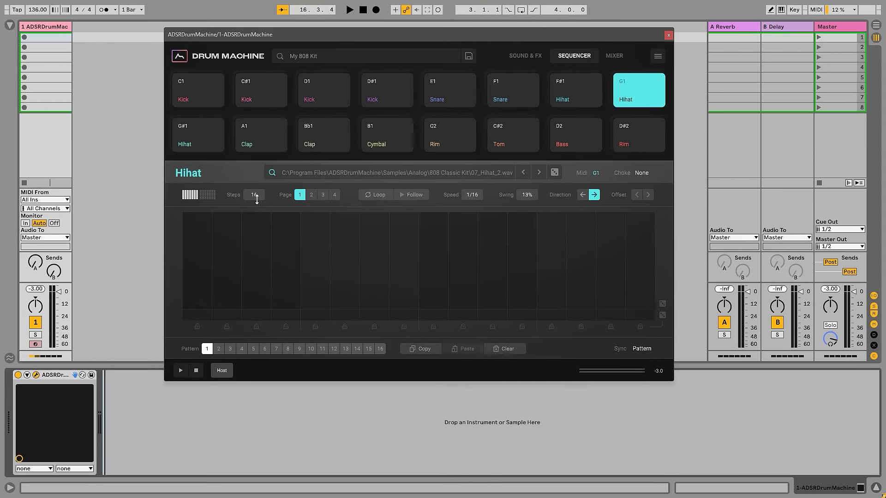
click(582, 96)
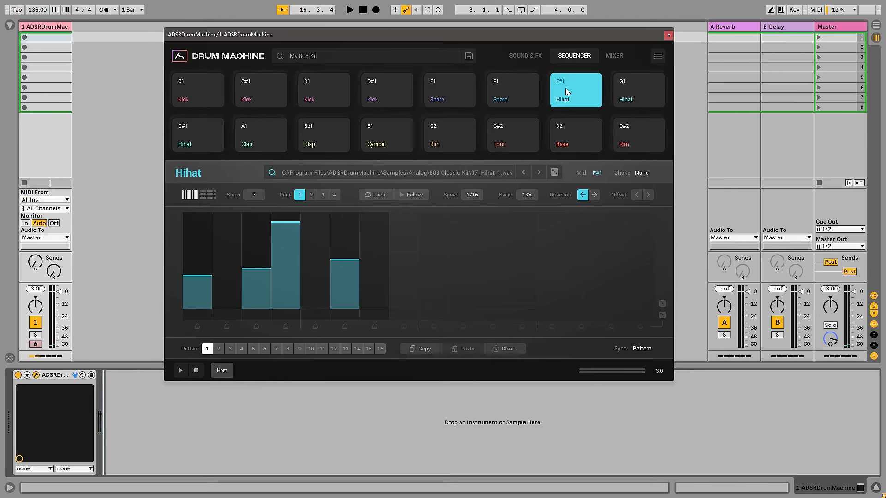
click(638, 88)
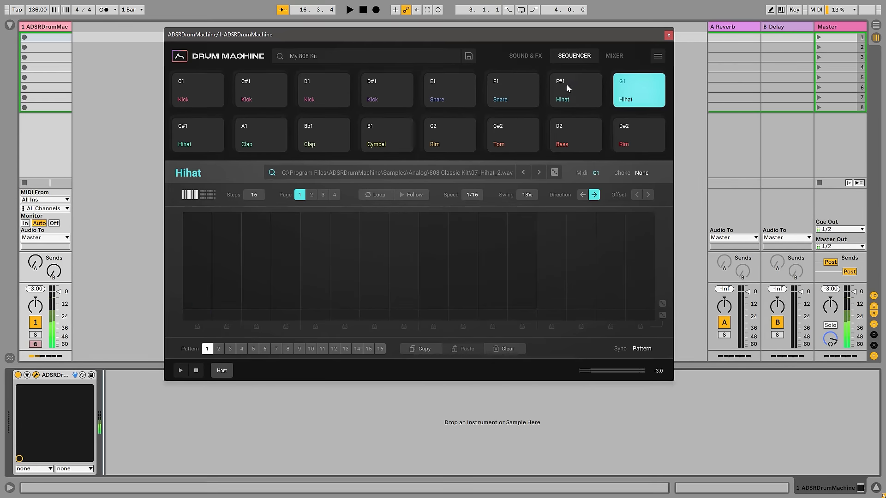
drag(260, 199, 257, 248)
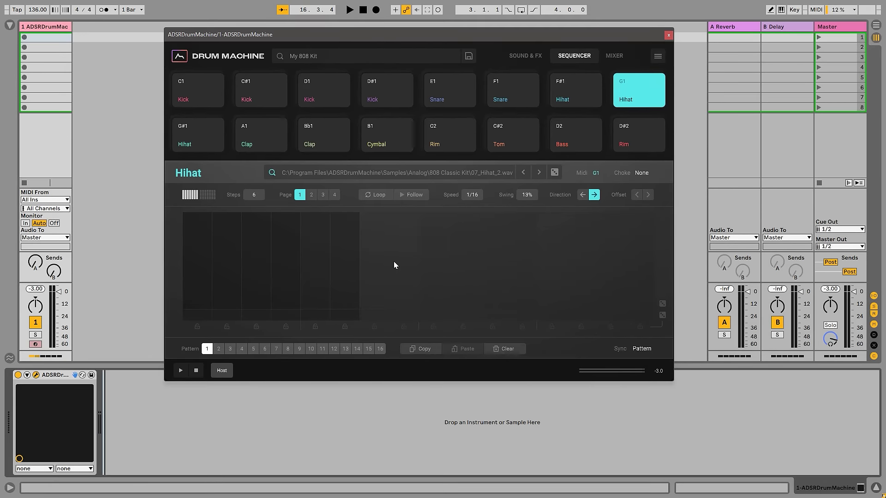
click(257, 248)
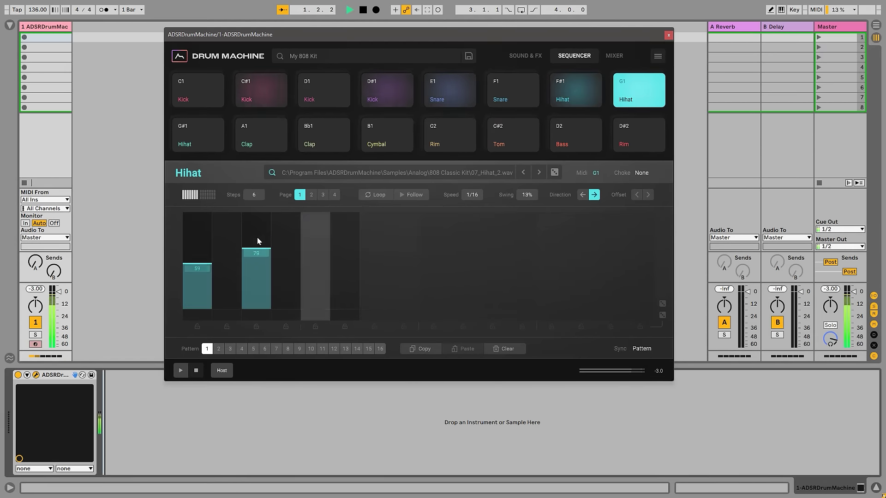
click(303, 260)
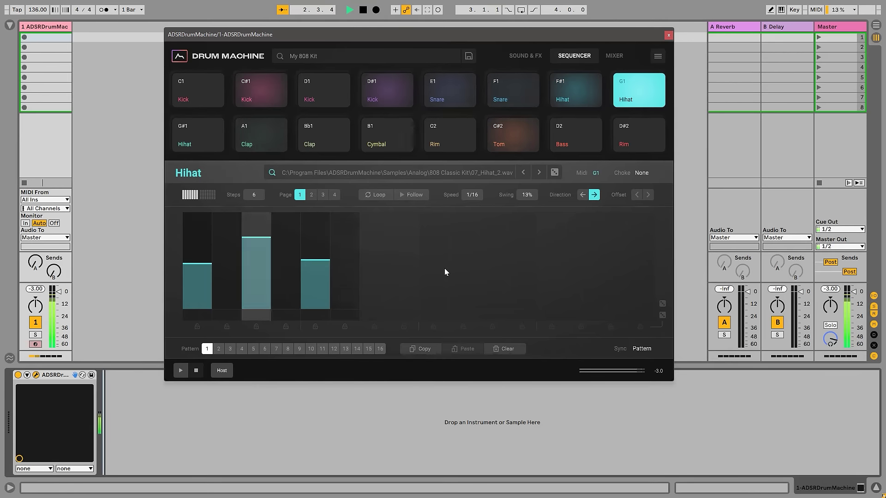
mouse_move(253, 238)
mouse_down()
mouse_move(264, 220)
mouse_move(263, 228)
mouse_up()
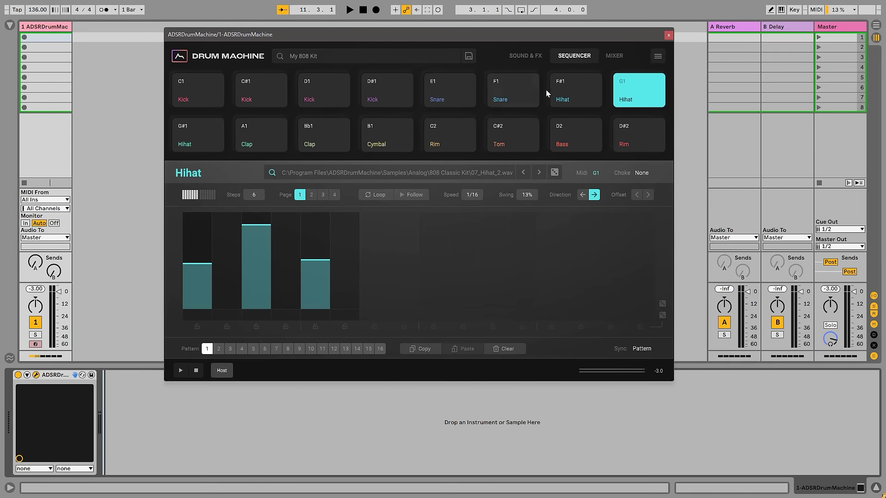
- Audition the F#1 and G1 hihats against each other, assign both to choke group 1, and restart playback
click(577, 90)
click(613, 89)
click(583, 93)
click(623, 89)
click(575, 90)
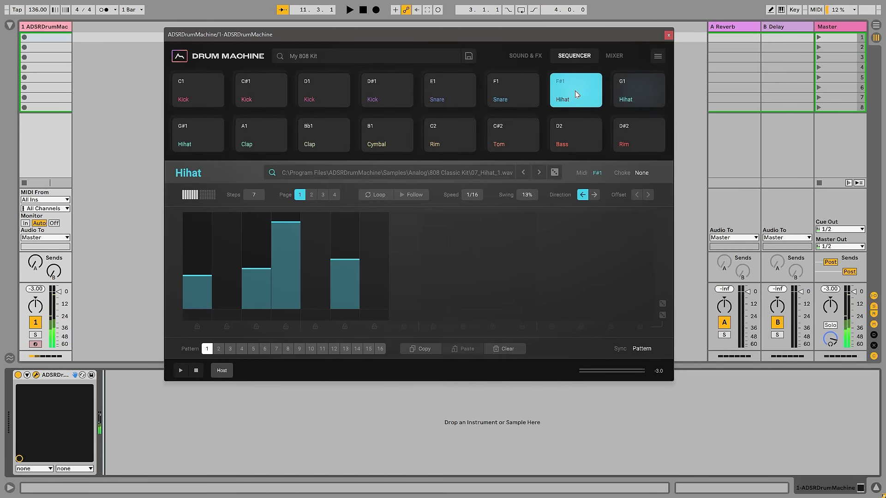
click(643, 173)
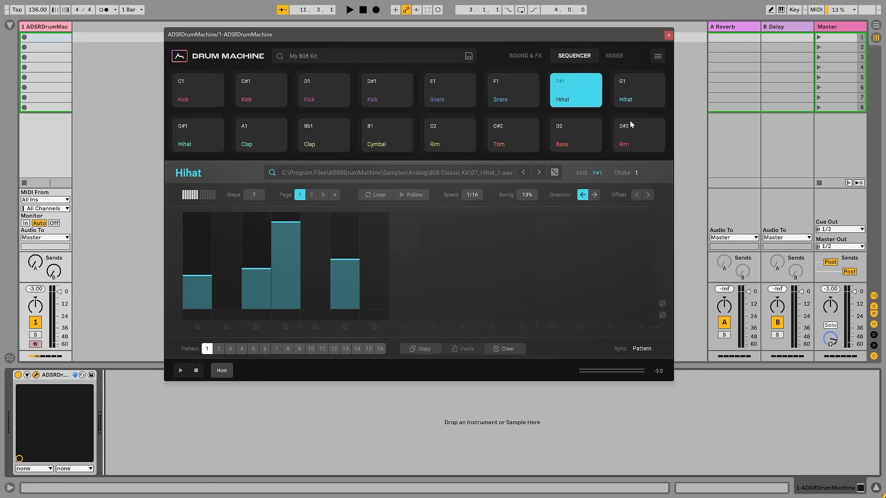
click(631, 102)
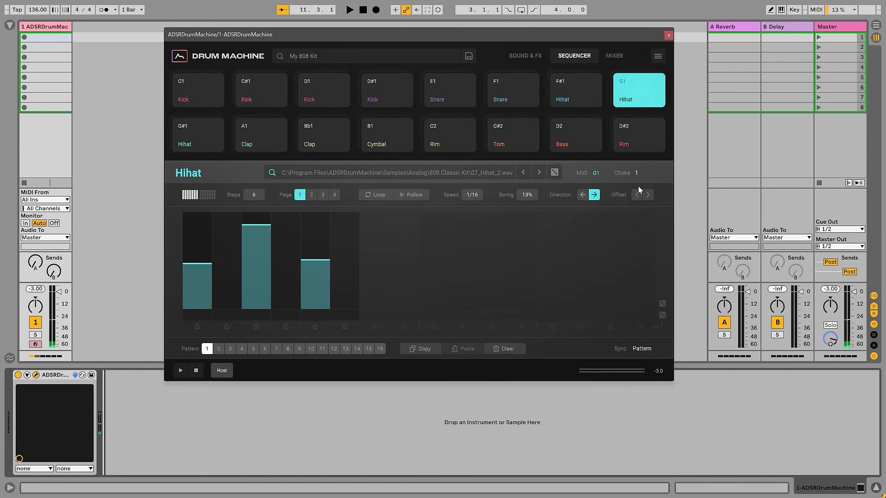
key(space)
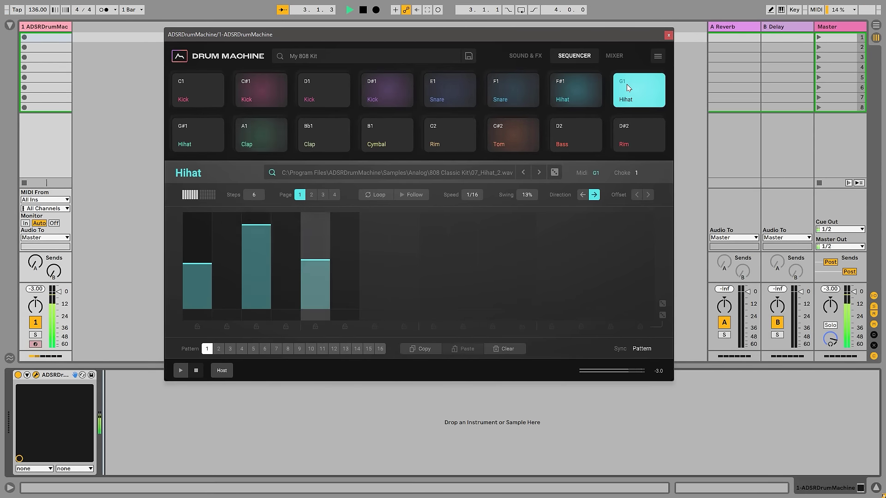
click(596, 87)
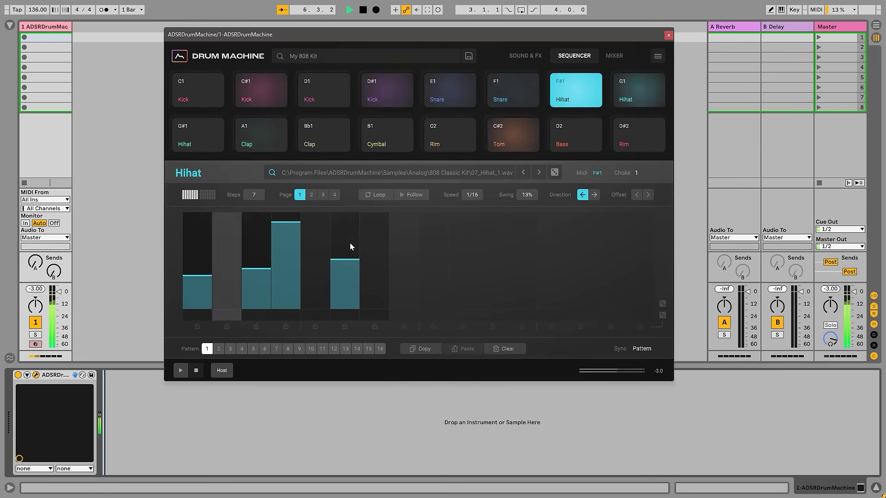
- Give the G#1 hihat a 9-step sequence in choke group 1, with hits on steps 2 (82), 4 (84), 5 (116), 8 and 9
click(209, 140)
drag(253, 194, 257, 235)
click(226, 246)
click(285, 244)
click(315, 221)
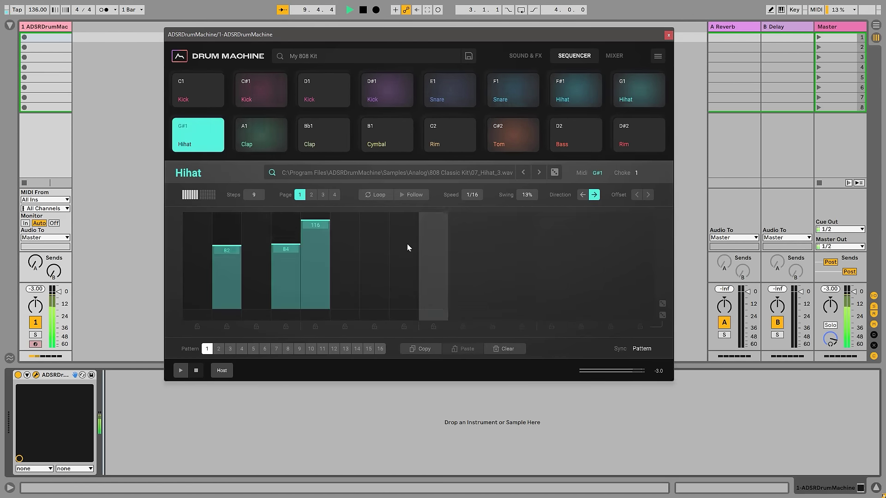
click(404, 248)
drag(433, 250, 513, 226)
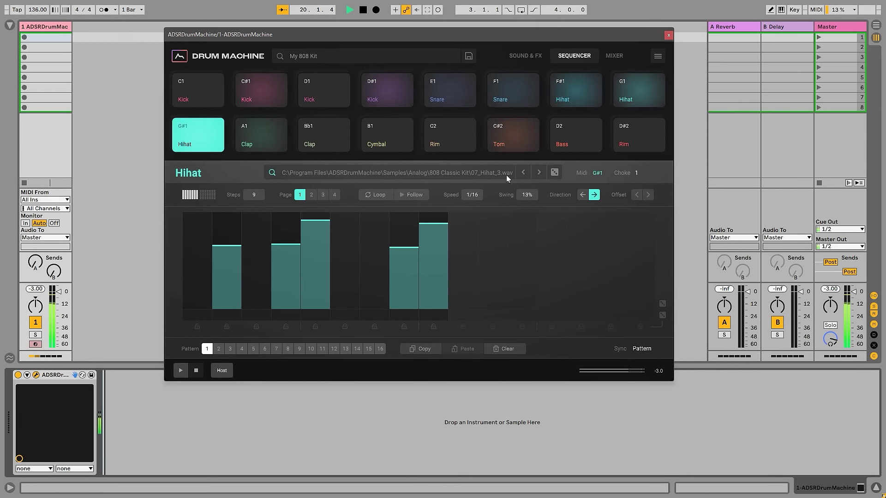
- Add D#2 rim hits on steps 3, 7, 8, 11, 13 and 16, with step 7 quiet and step 8 loudest
click(630, 137)
drag(374, 244, 404, 244)
click(551, 295)
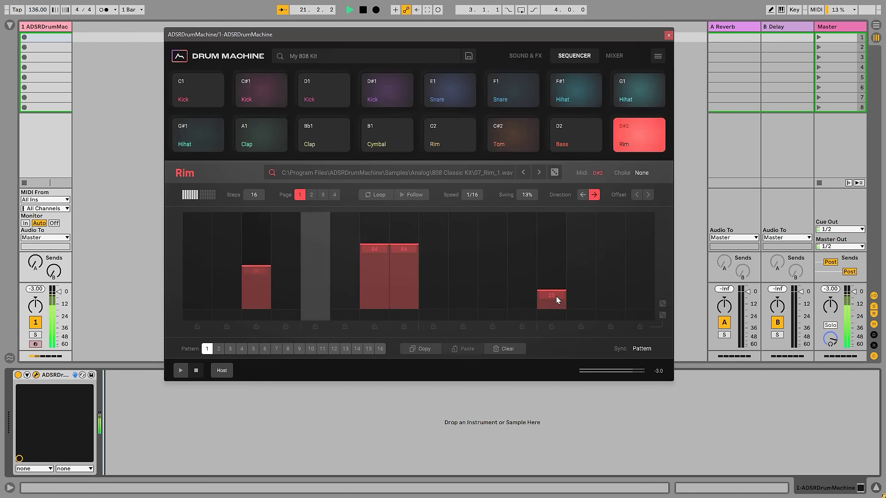
click(640, 263)
click(493, 268)
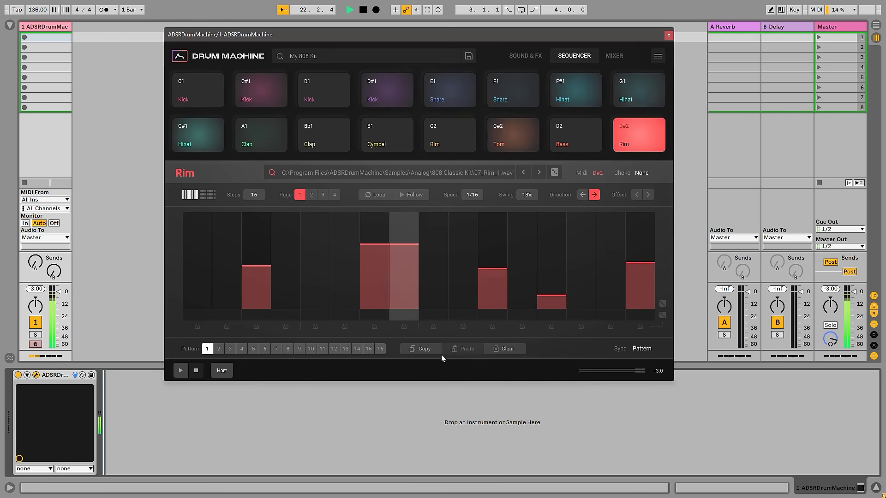
click(383, 295)
click(415, 228)
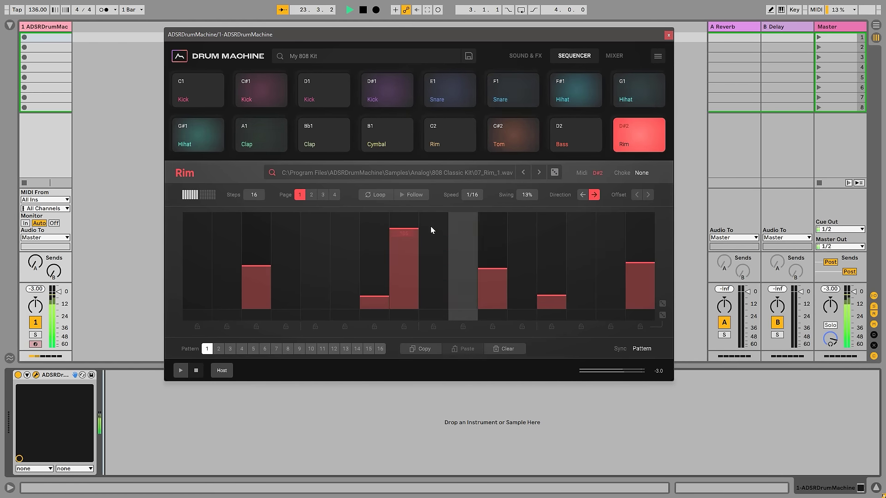
- Reverse the D#2 rim sequence's direction and shorten it to 10 steps
click(582, 195)
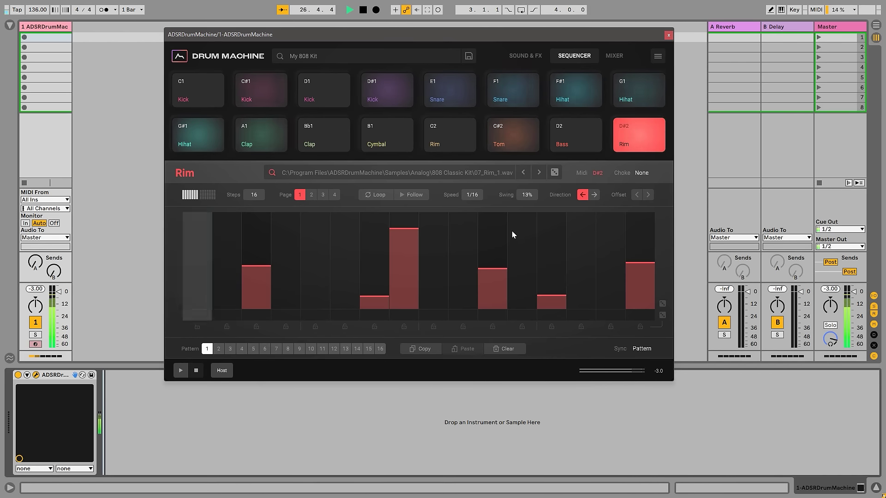
drag(254, 194, 261, 231)
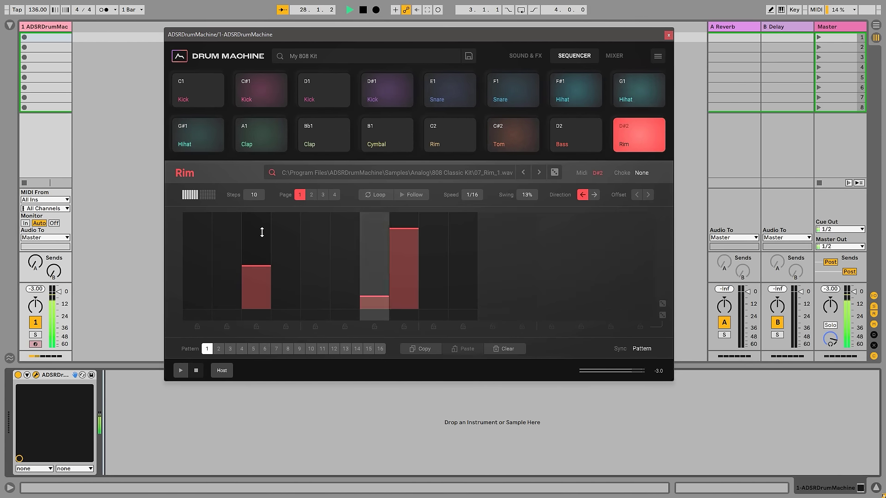
- Add a loud hit on step 5 and a quiet one on step 2 of the rim lane, soften step 8, and set the length to 9 steps
mouse_move(318, 245)
mouse_down()
mouse_move(314, 222)
mouse_move(304, 239)
mouse_up()
drag(223, 278, 229, 302)
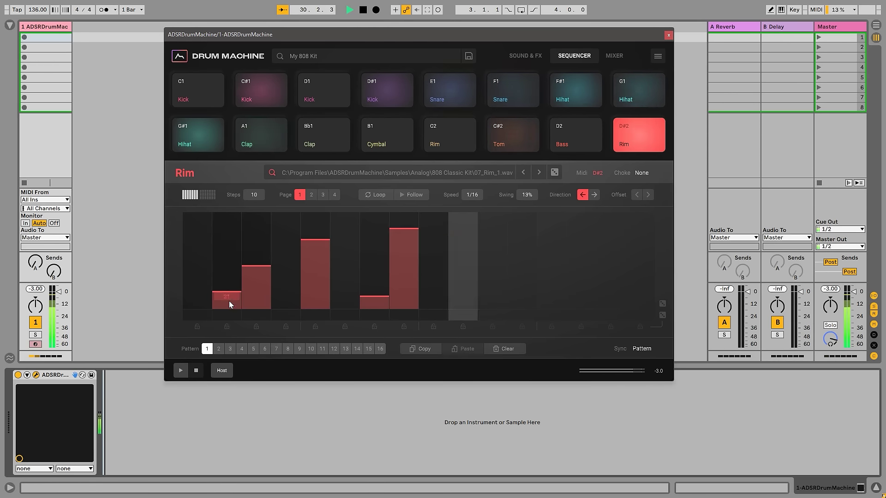
click(400, 273)
drag(400, 276, 402, 261)
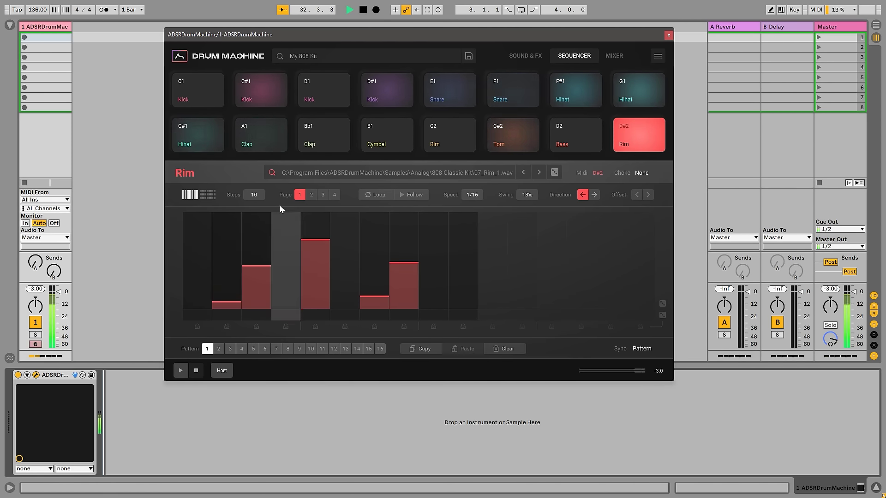
drag(255, 196, 259, 206)
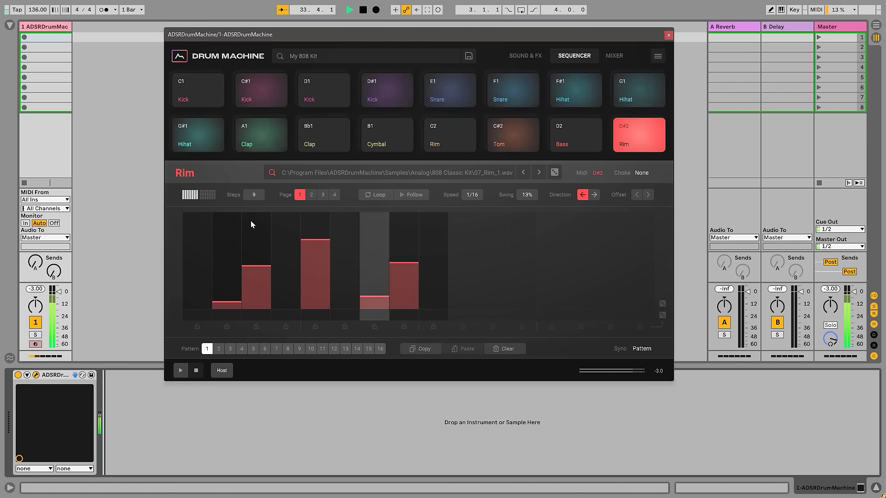